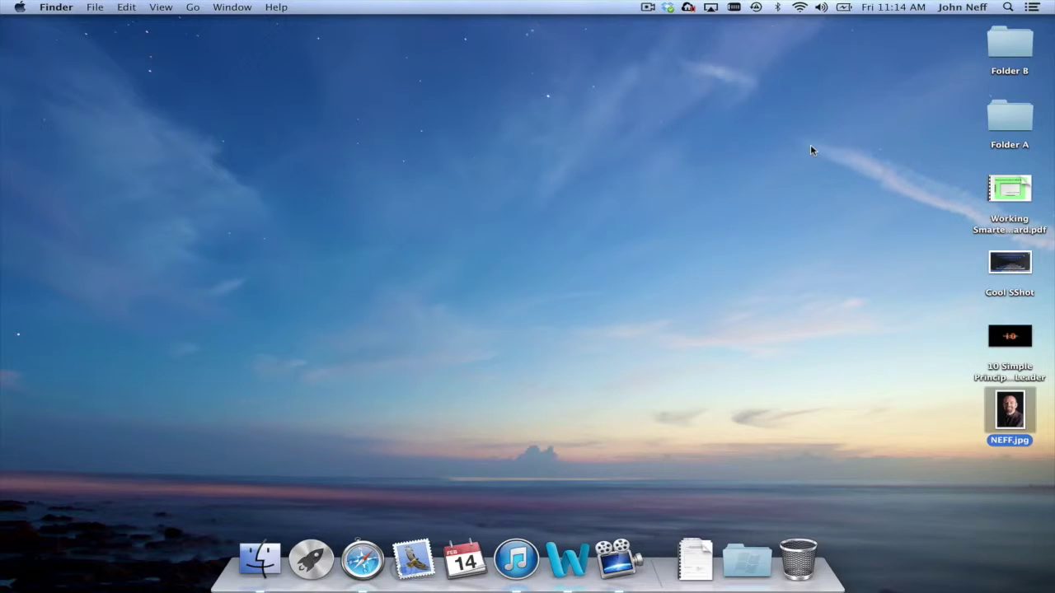
Step: Move the portrait JPG photo from the desktop into Folder A and open that folder
click(854, 224)
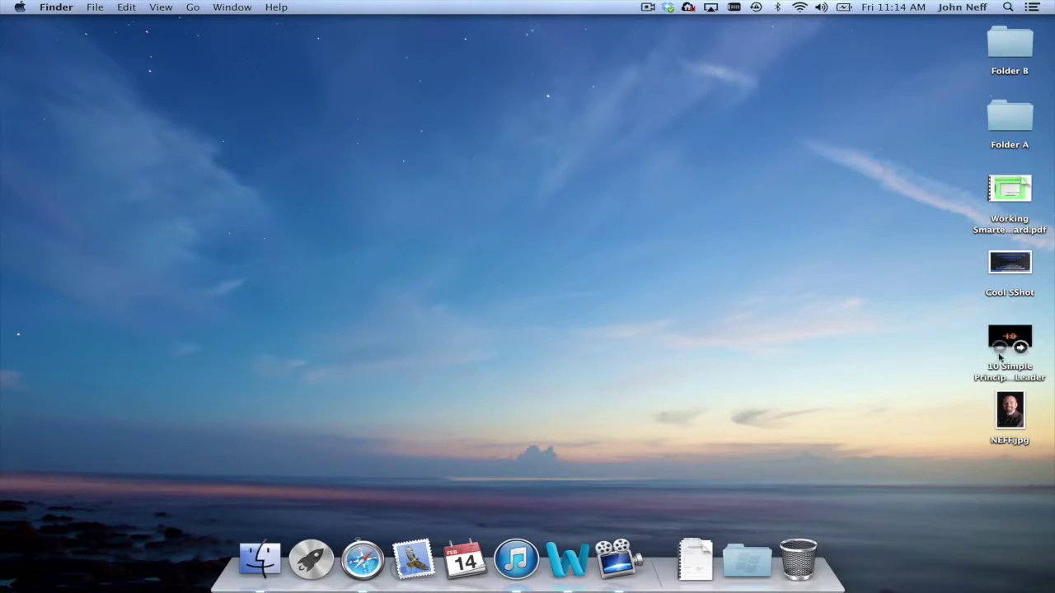
mouse_move(998, 348)
mouse_move(990, 202)
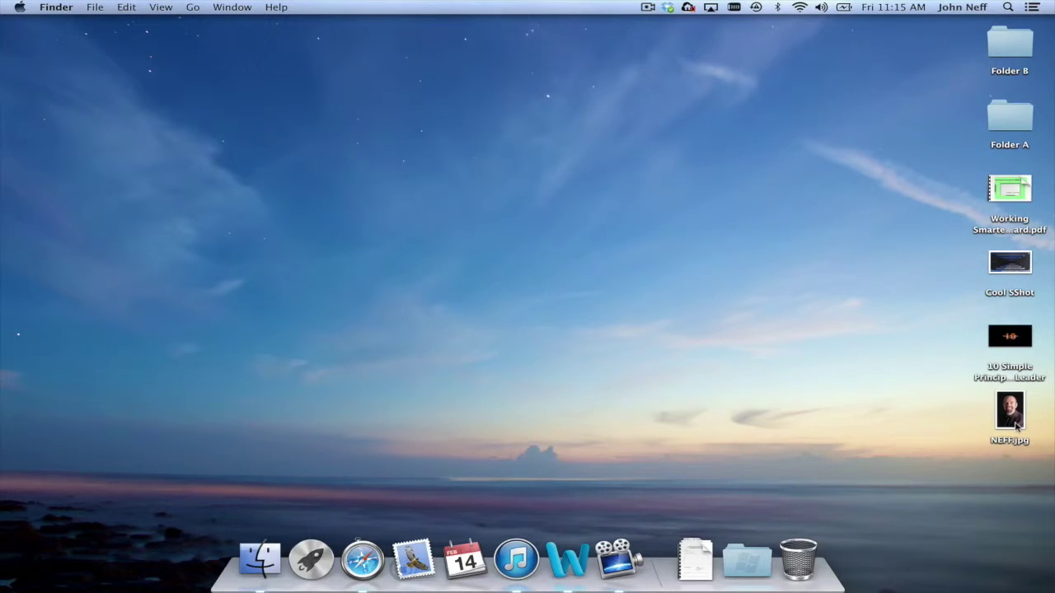
drag(1017, 423, 1012, 149)
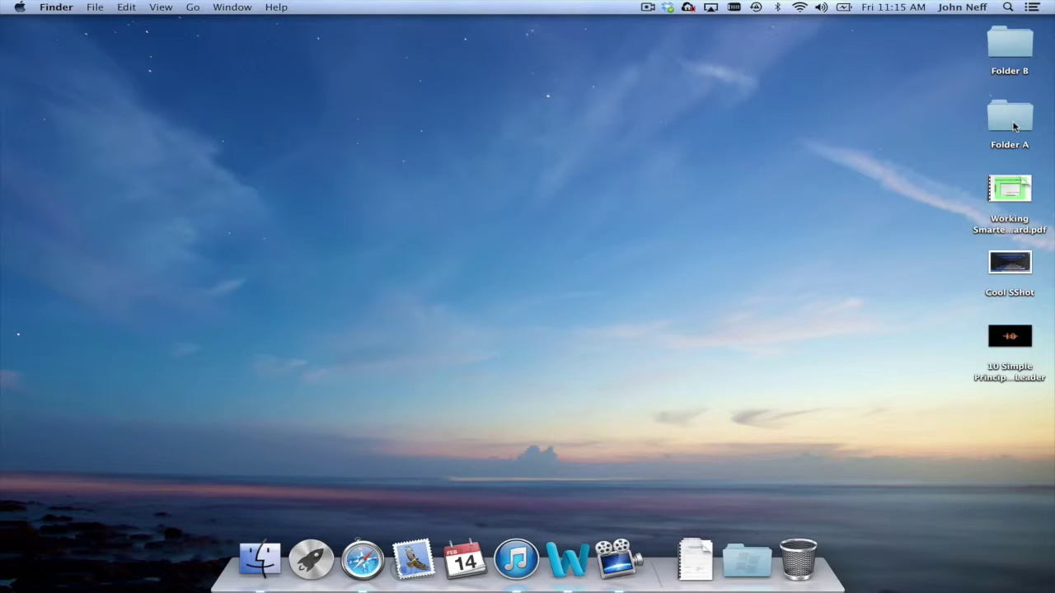
double_click(1014, 125)
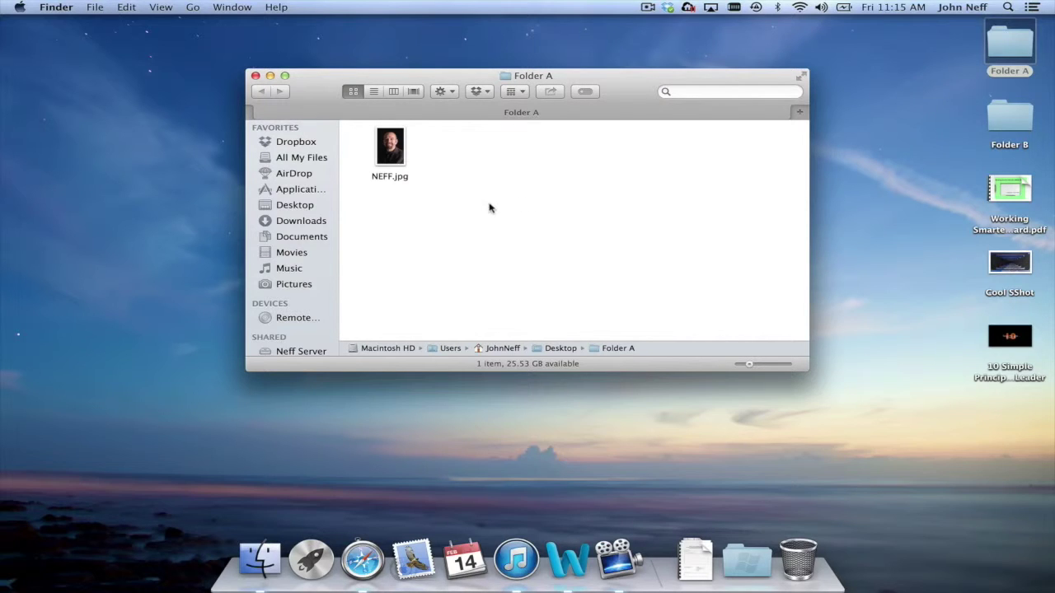
Step: Move the Cool SShot file from the desktop into Folder A and place it beside the portrait photo
click(1004, 264)
drag(1004, 264, 668, 207)
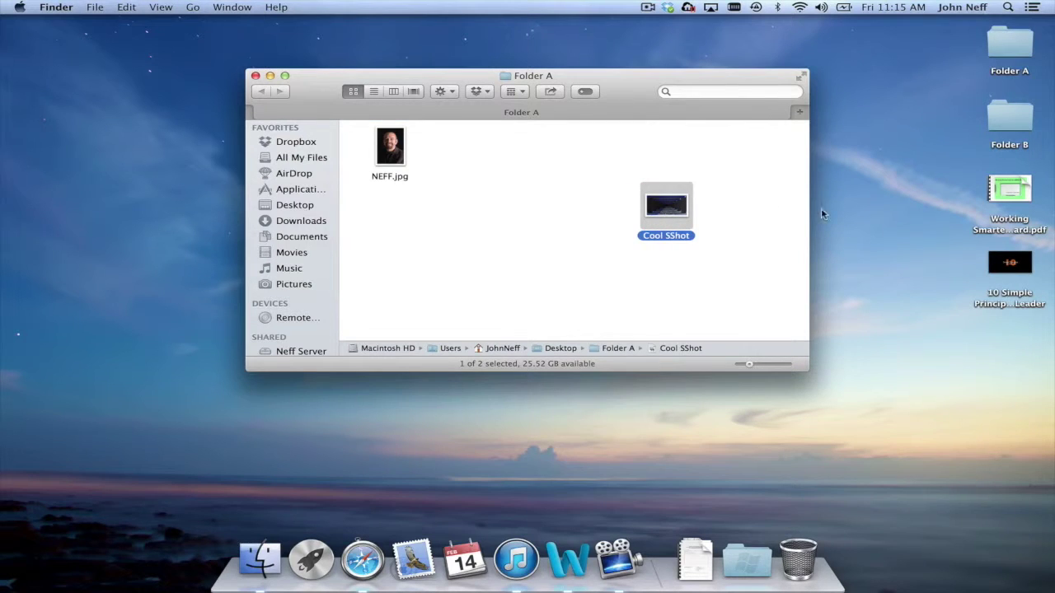
drag(656, 199, 444, 136)
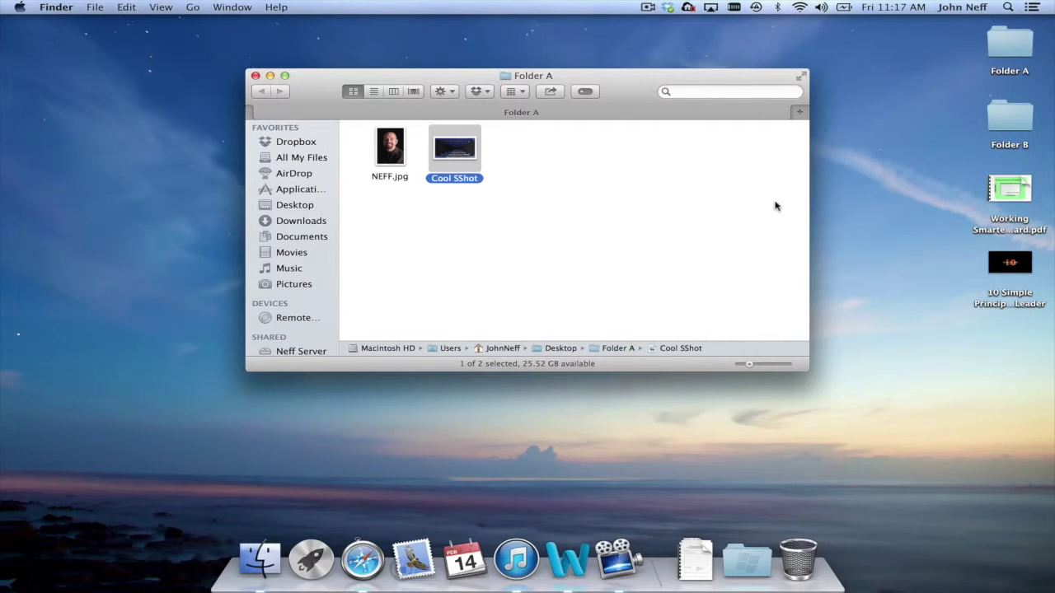
Step: Copy the 10 Simple Principles for Being a Leader presentation from the desktop and paste it into Folder A
mouse_move(997, 260)
click(994, 258)
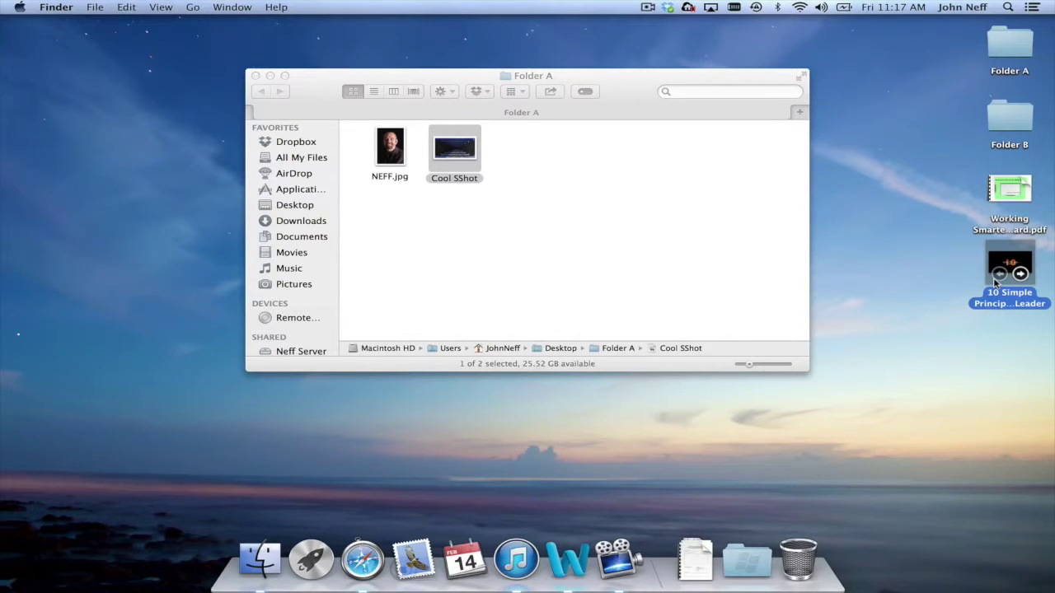
key(super+c)
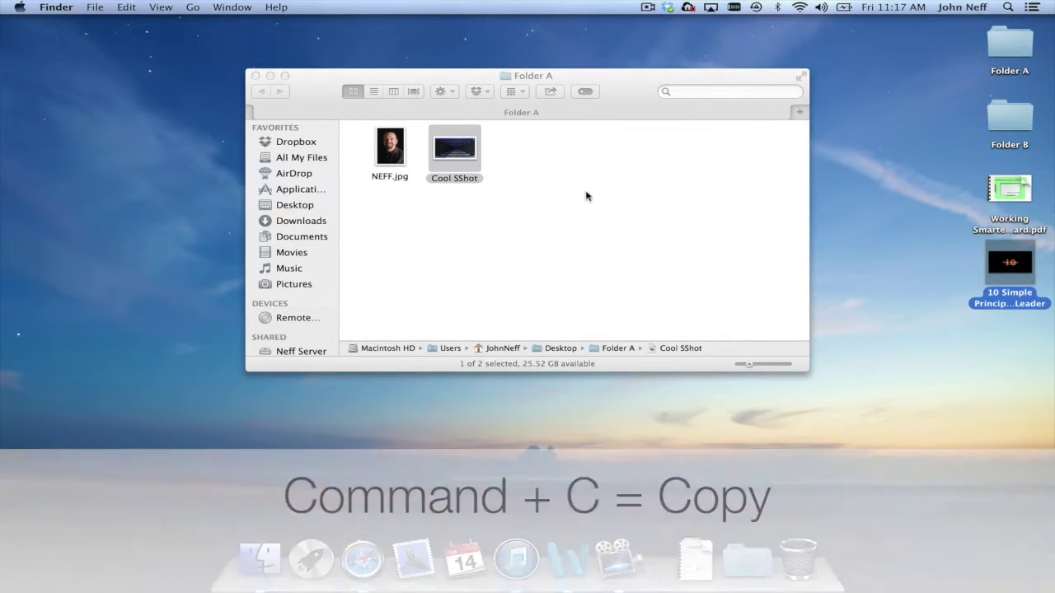
click(586, 196)
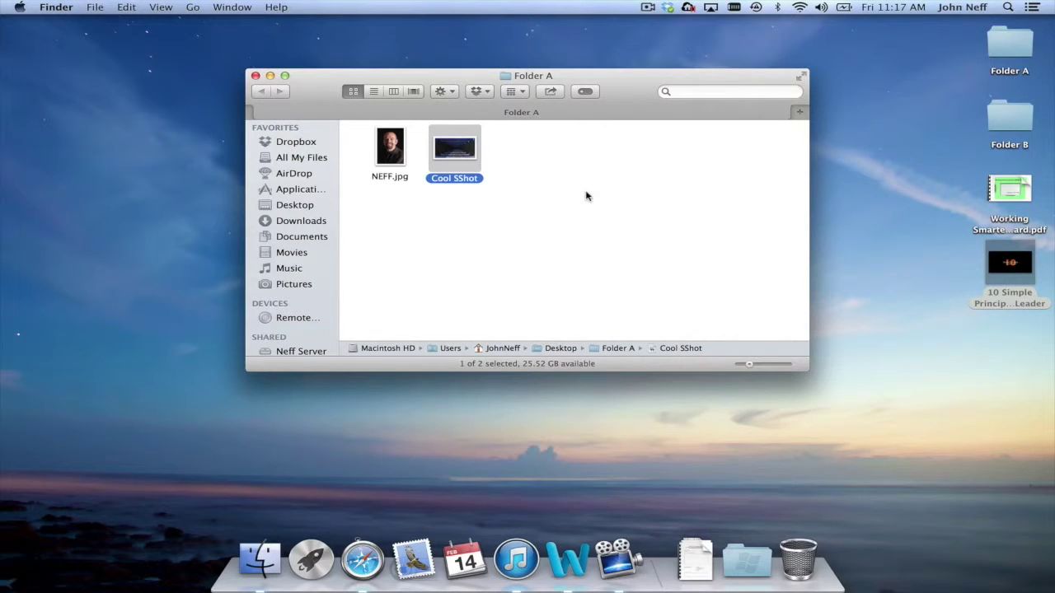
key(super+v)
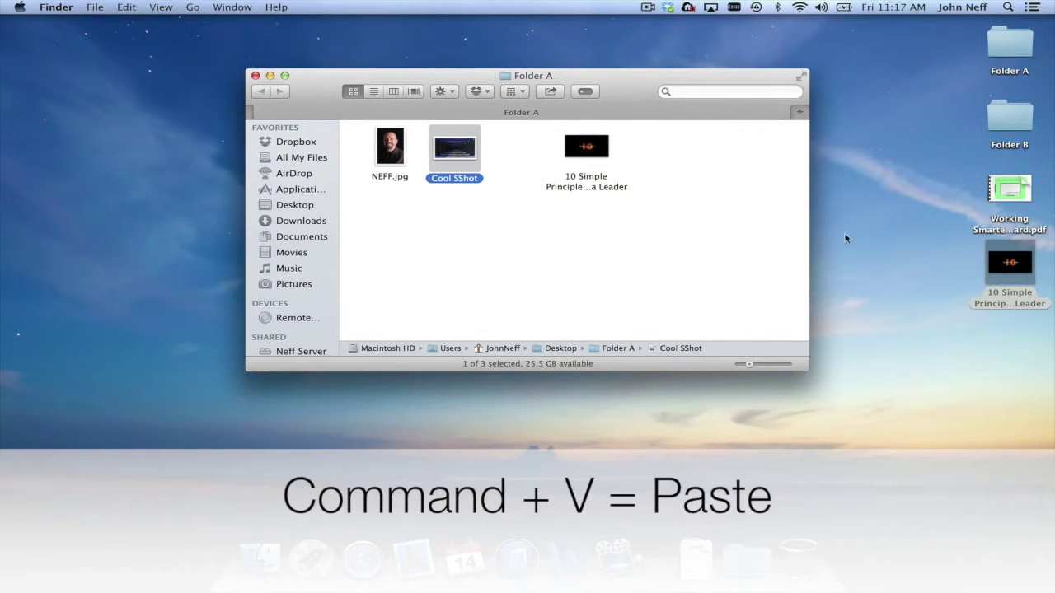
mouse_move(1010, 258)
mouse_move(586, 140)
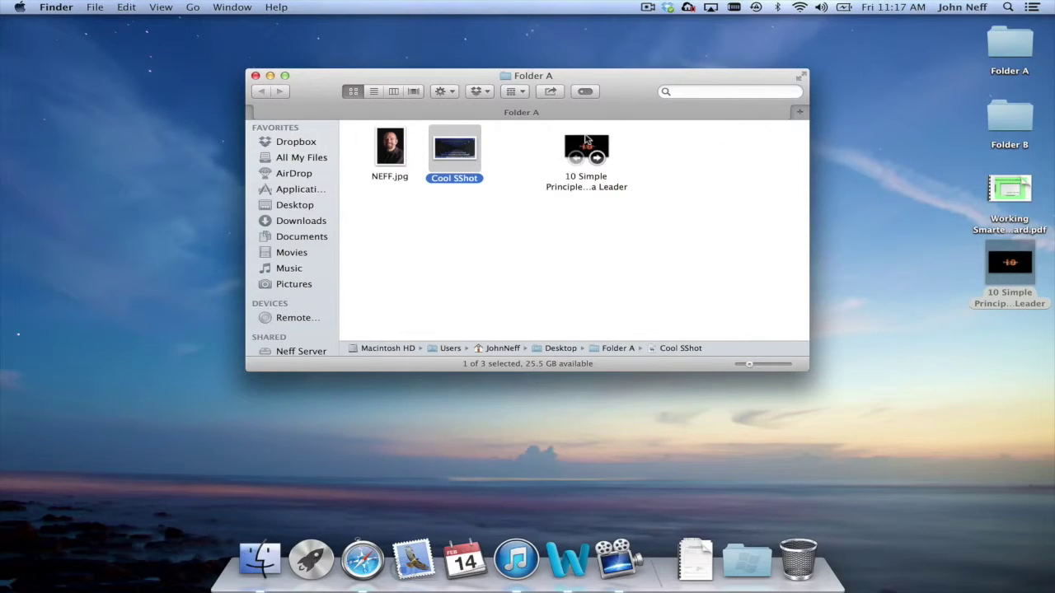
Step: Copy the desktop's 10 Simple Principles for Being a Leader presentation once more and paste it into Folder A again
click(994, 252)
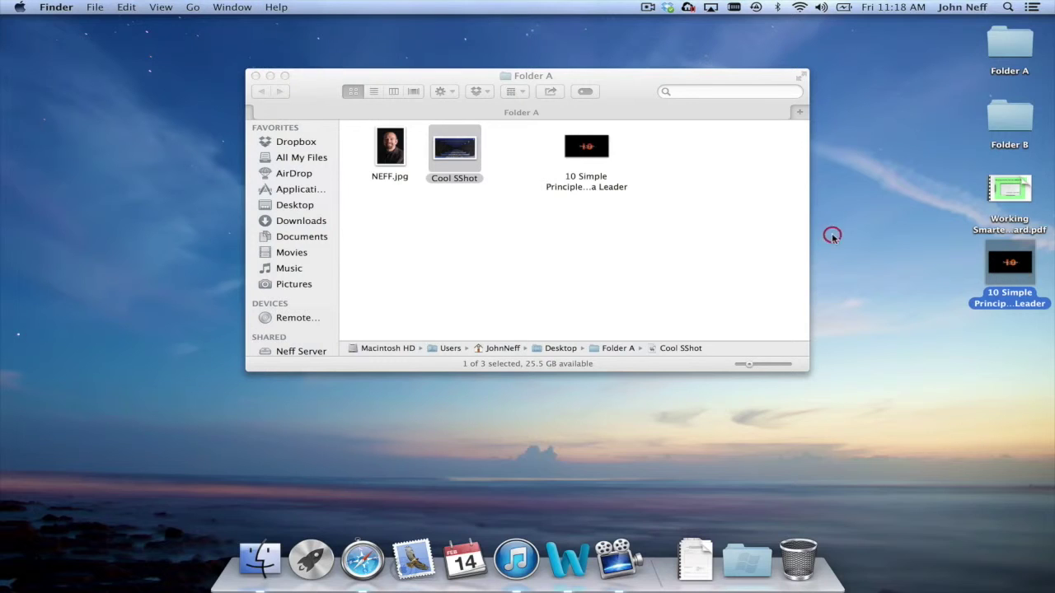
click(125, 7)
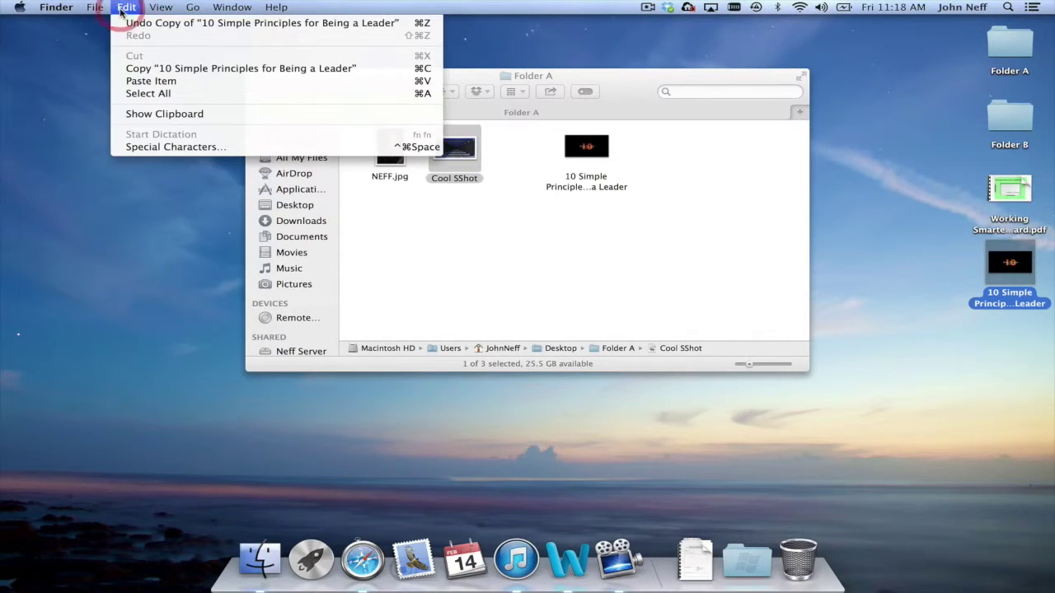
click(150, 68)
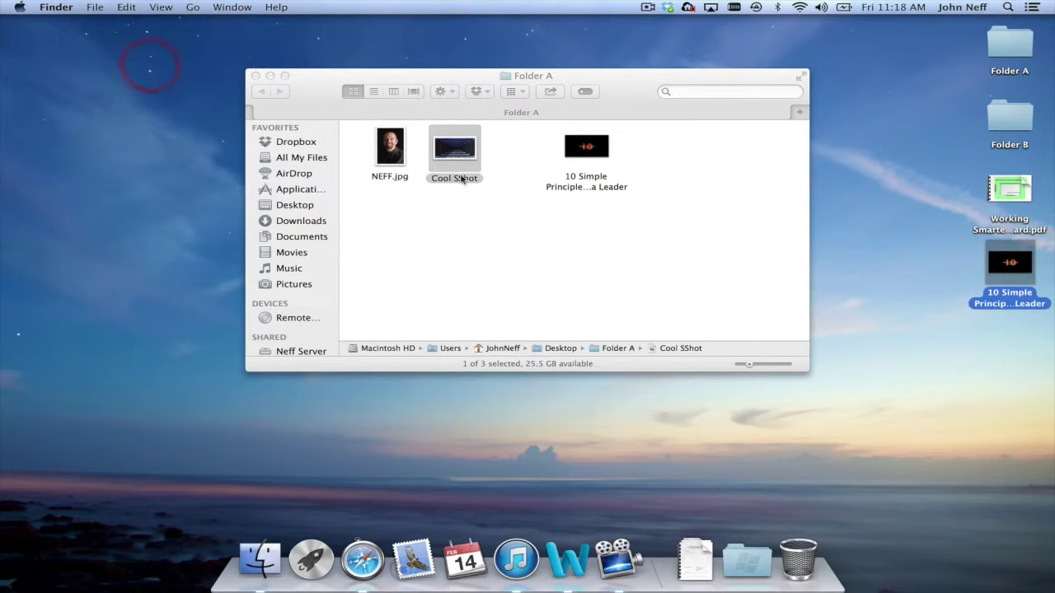
click(621, 244)
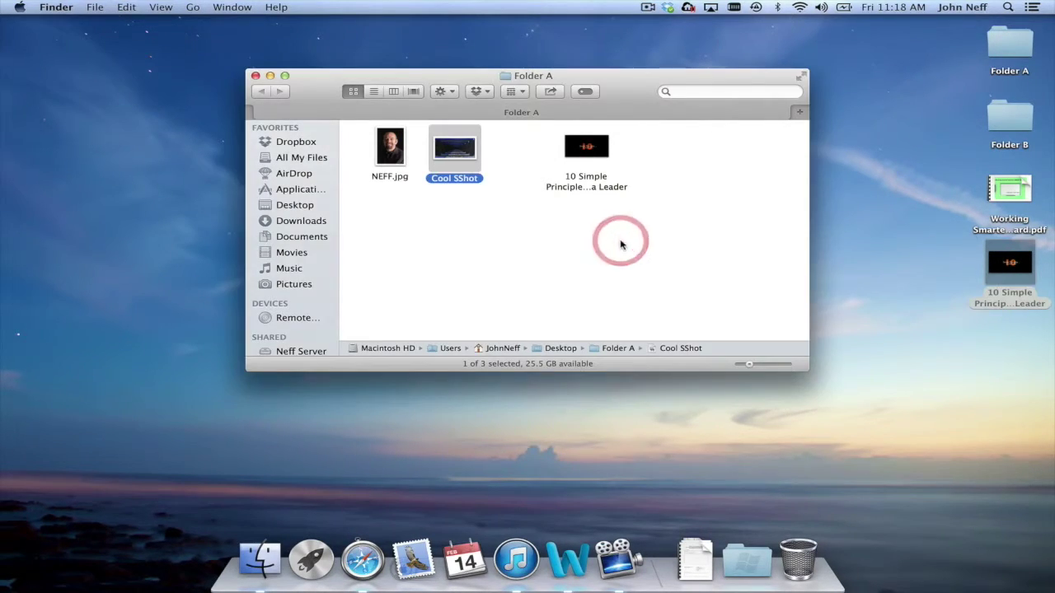
click(621, 242)
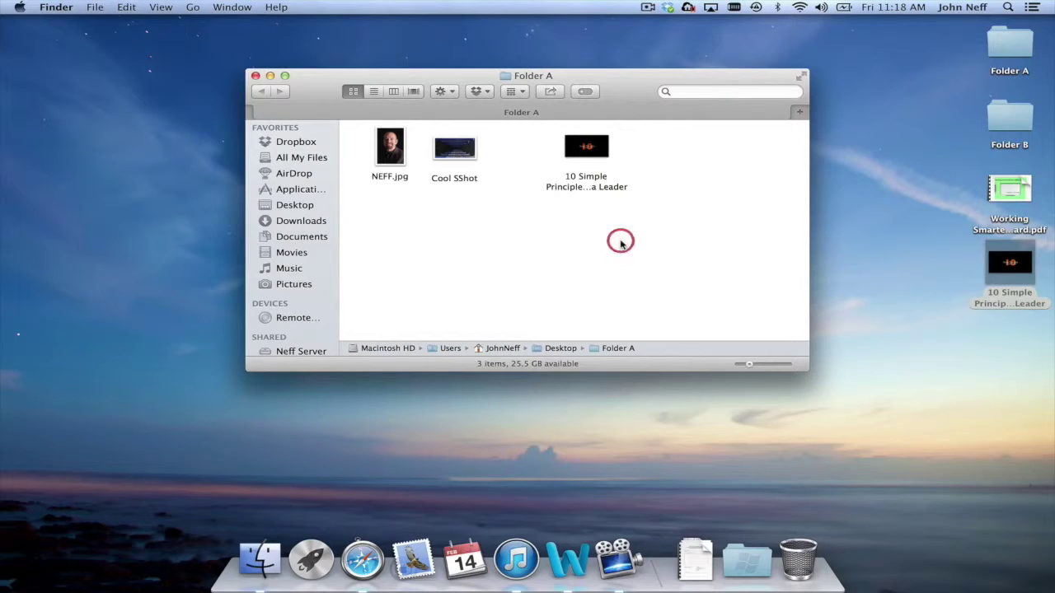
click(126, 7)
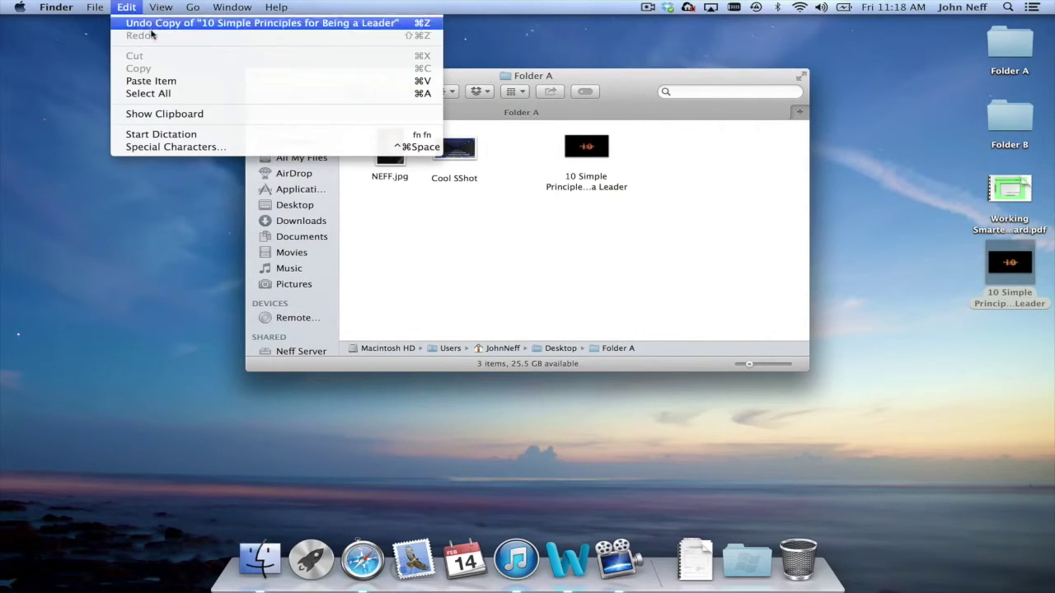
click(176, 82)
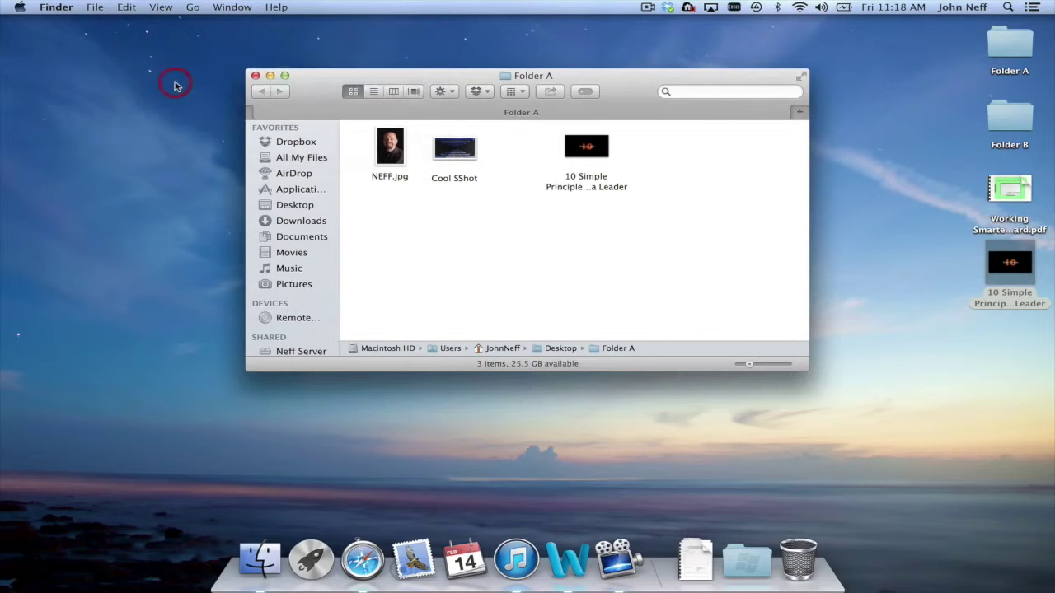
Step: Resolve the duplicate-name conflict by replacing the existing presentation in Folder A with the pasted copy
click(315, 233)
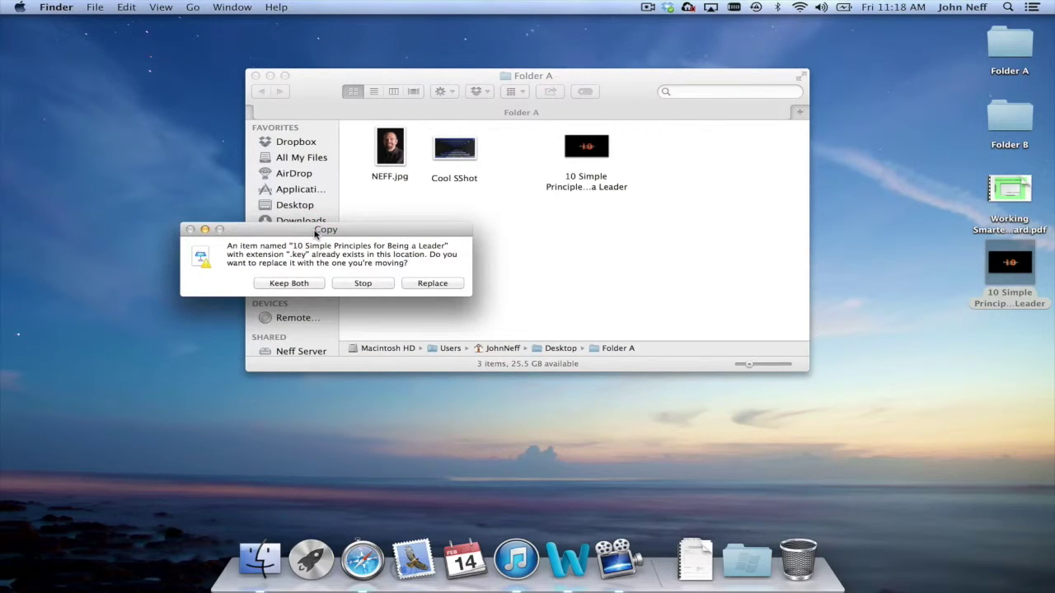
drag(315, 233, 462, 242)
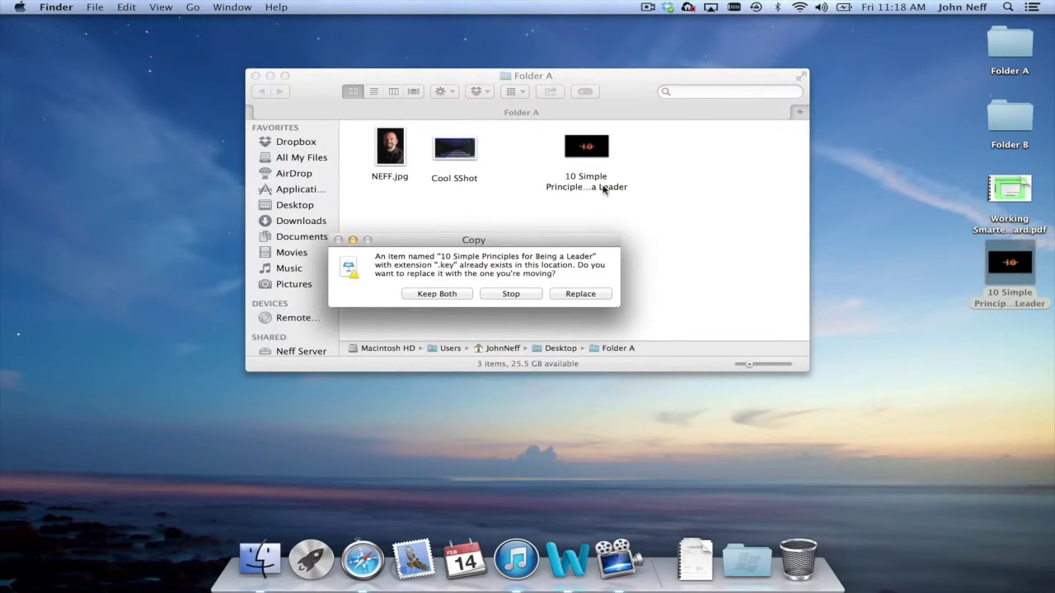
mouse_move(593, 170)
click(574, 295)
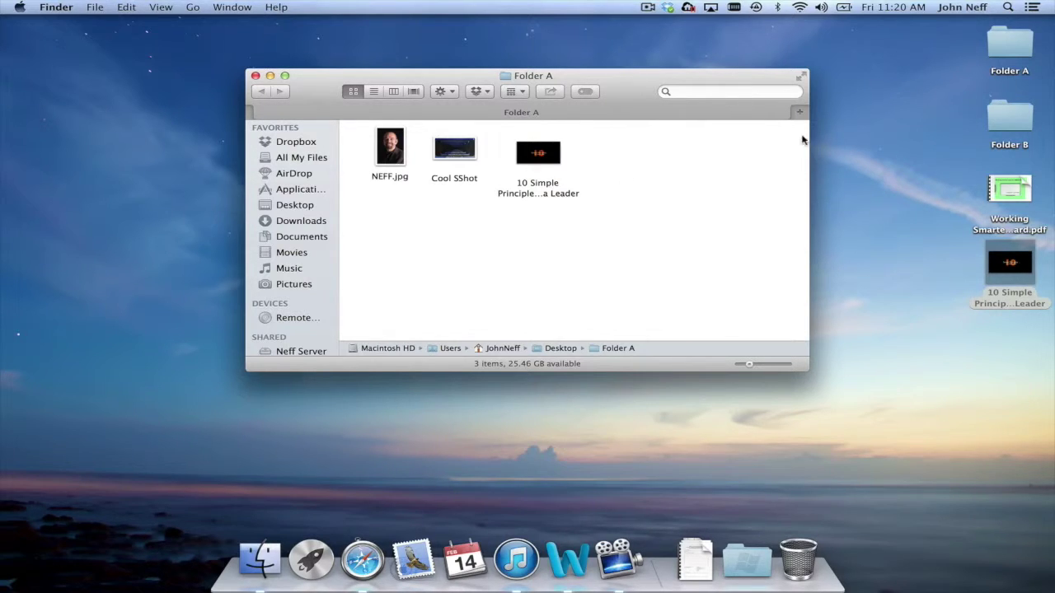
Step: Place a copy of the Working Smarter with the SMART Board PDF in Folder A, keeping the original on the desktop
click(1010, 188)
drag(1014, 183, 682, 140)
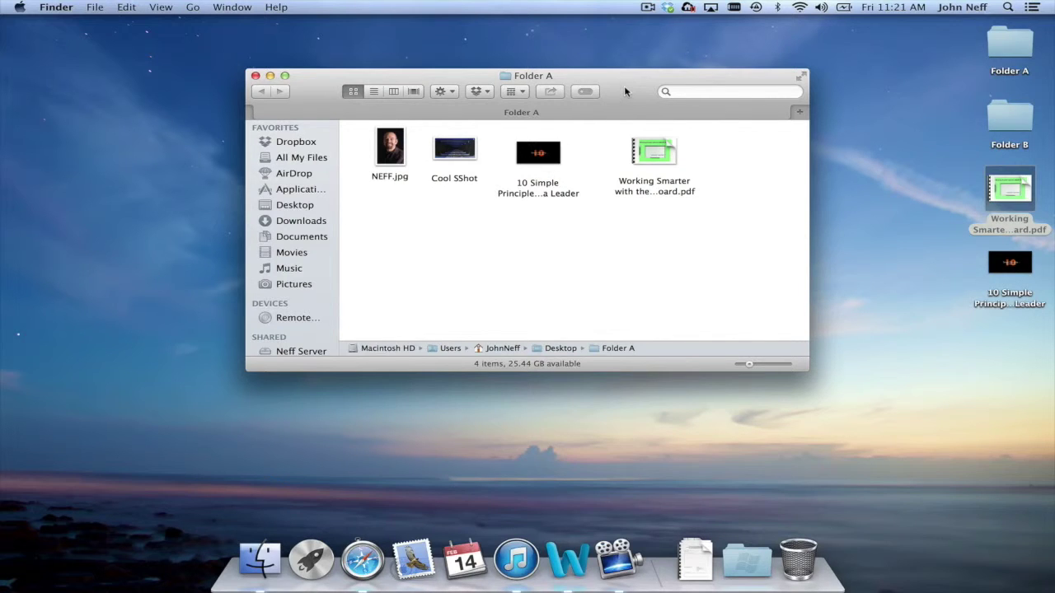
Step: Open Folder B in a window beside Folder A and move the portrait photo from Folder A into it
drag(627, 86, 379, 62)
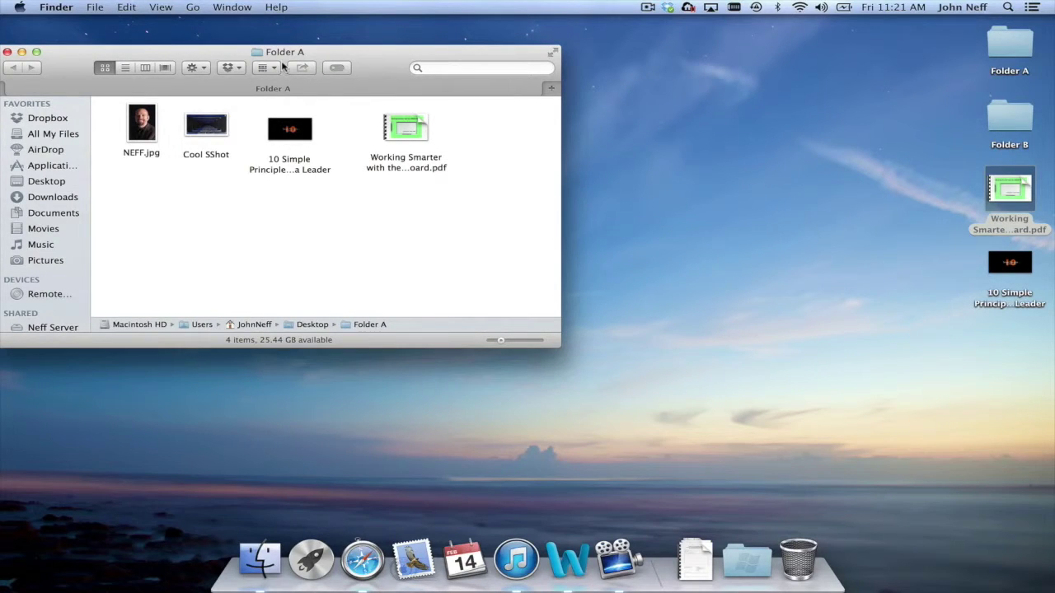
double_click(1025, 124)
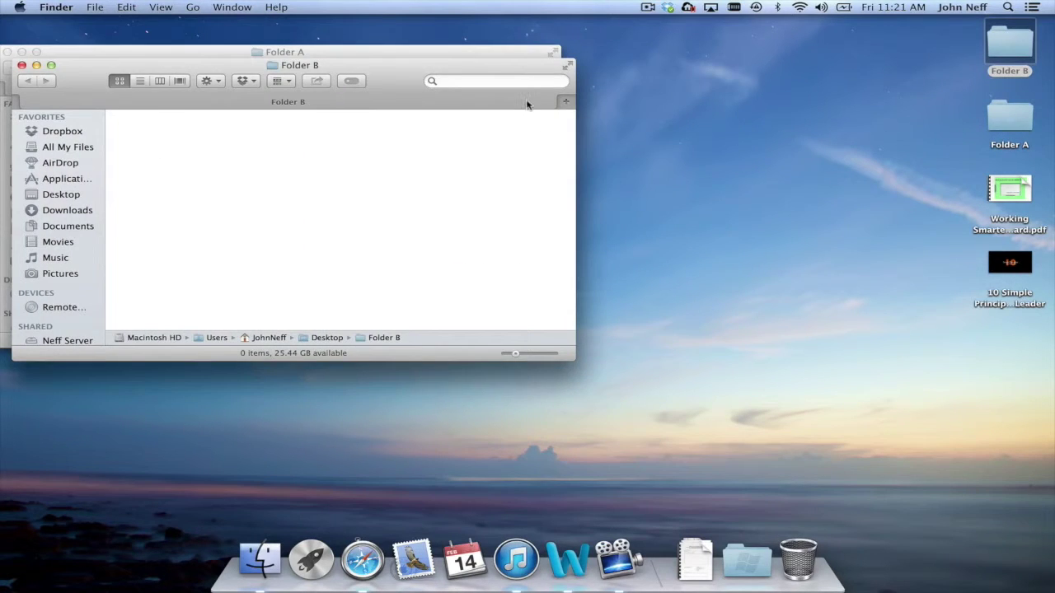
drag(382, 81, 890, 68)
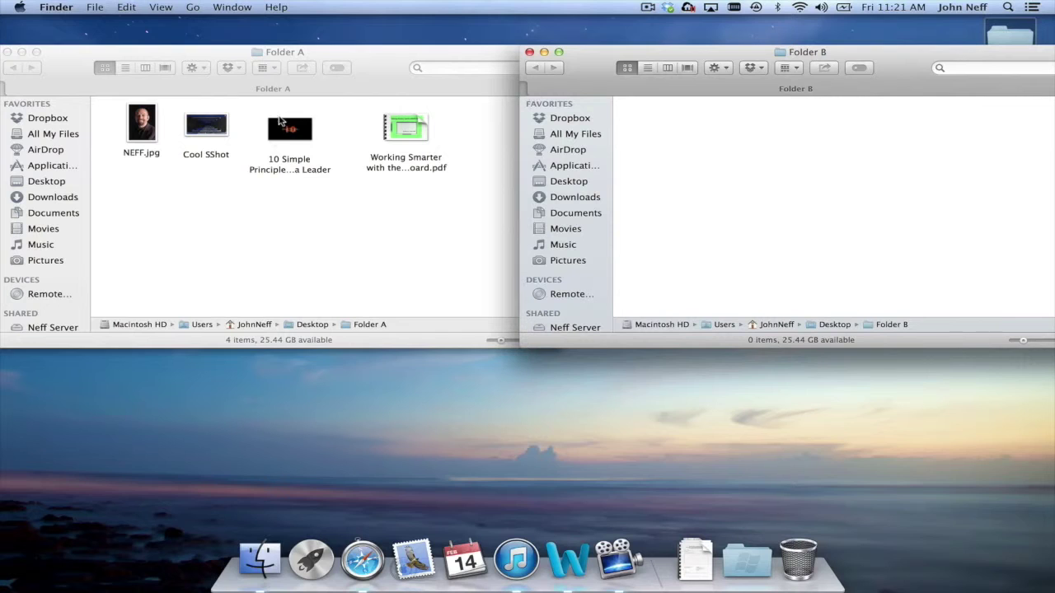
click(145, 124)
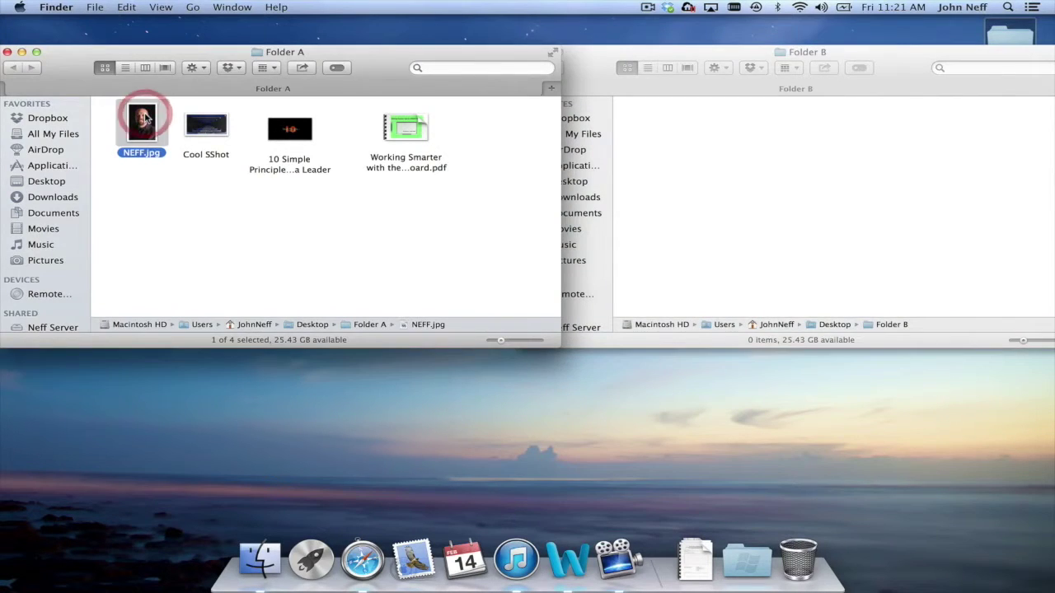
drag(334, 98, 684, 132)
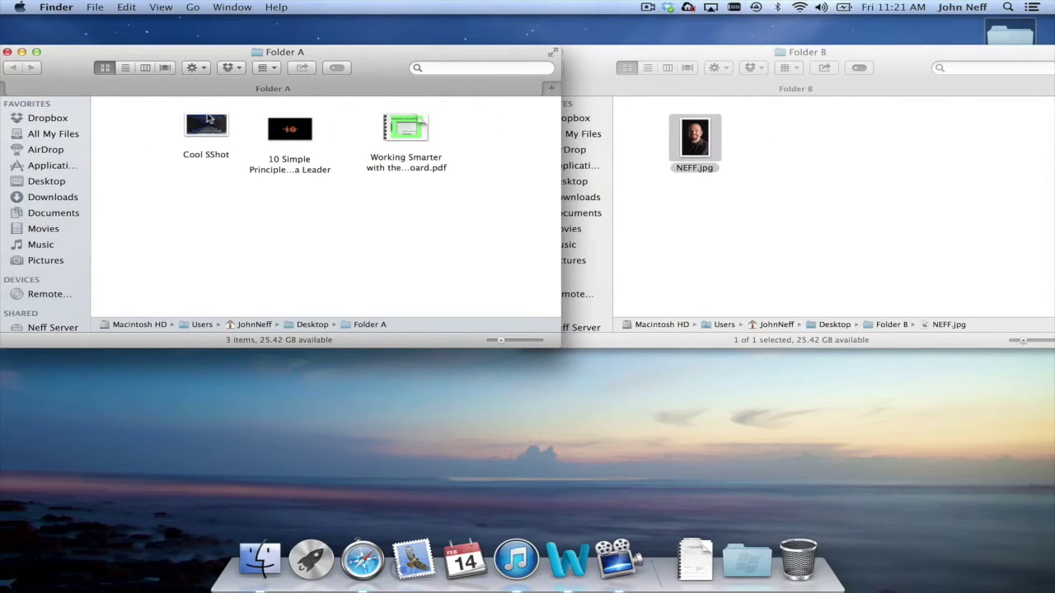
Step: Copy the Cool SShot file from Folder A and paste it into Folder B
click(208, 120)
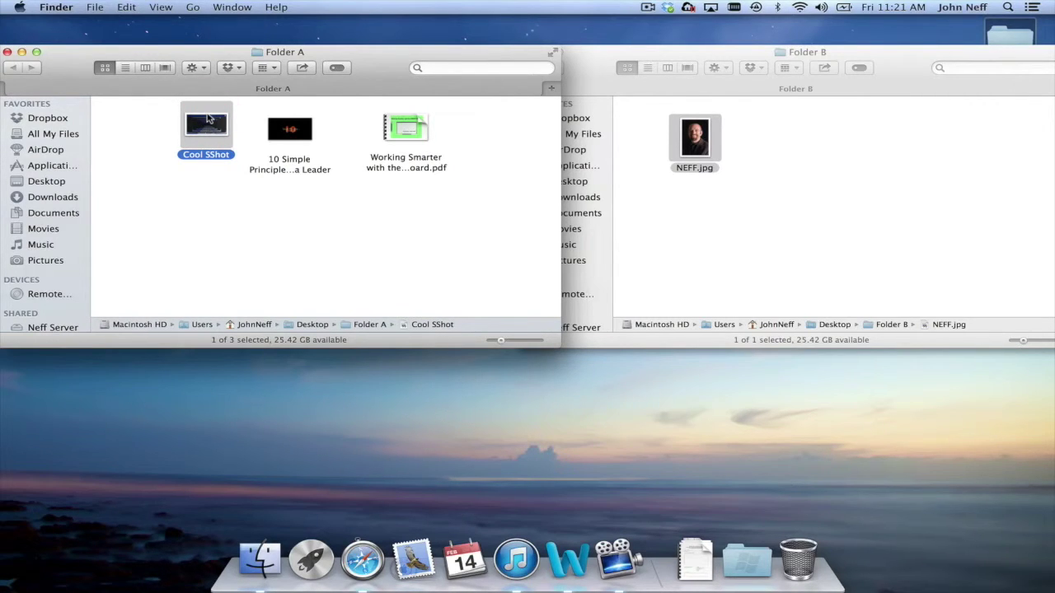
click(808, 139)
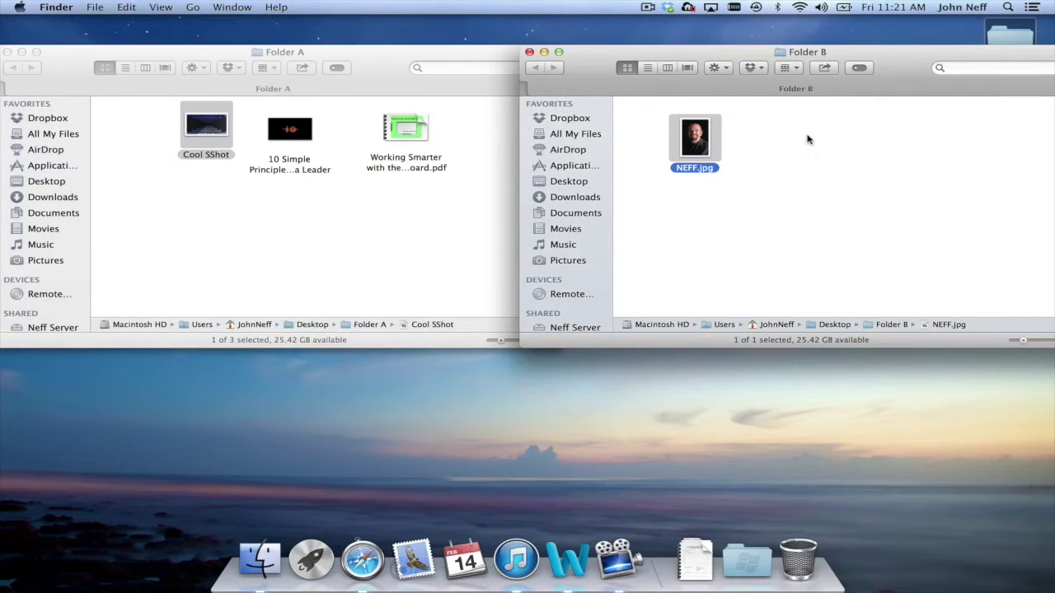
key(super+v)
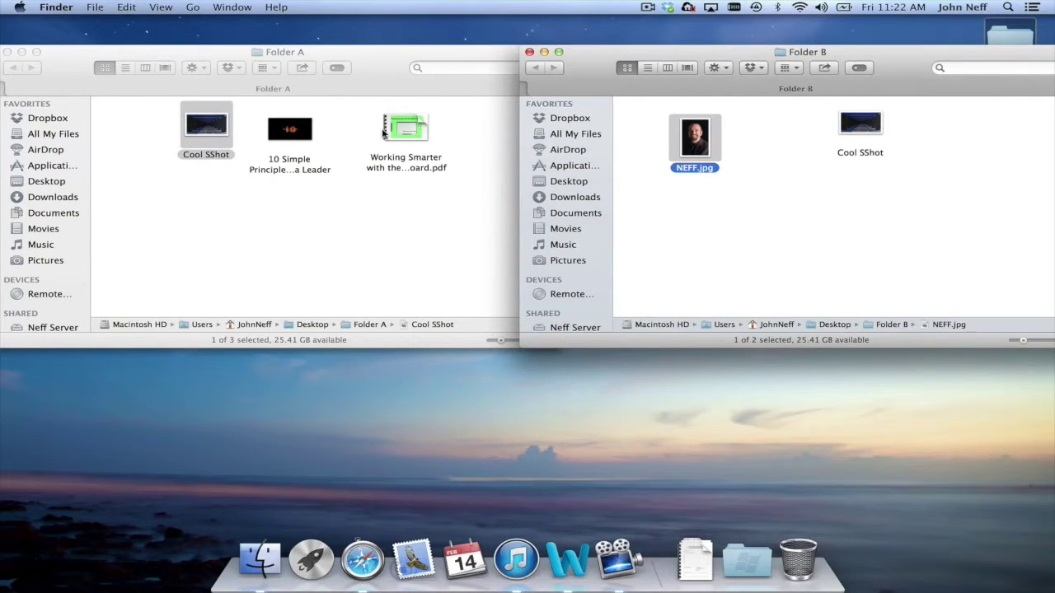
Step: Place a copy of the Working Smarter with the SMART Board PDF from Folder A in Folder B, keeping the original
mouse_move(298, 137)
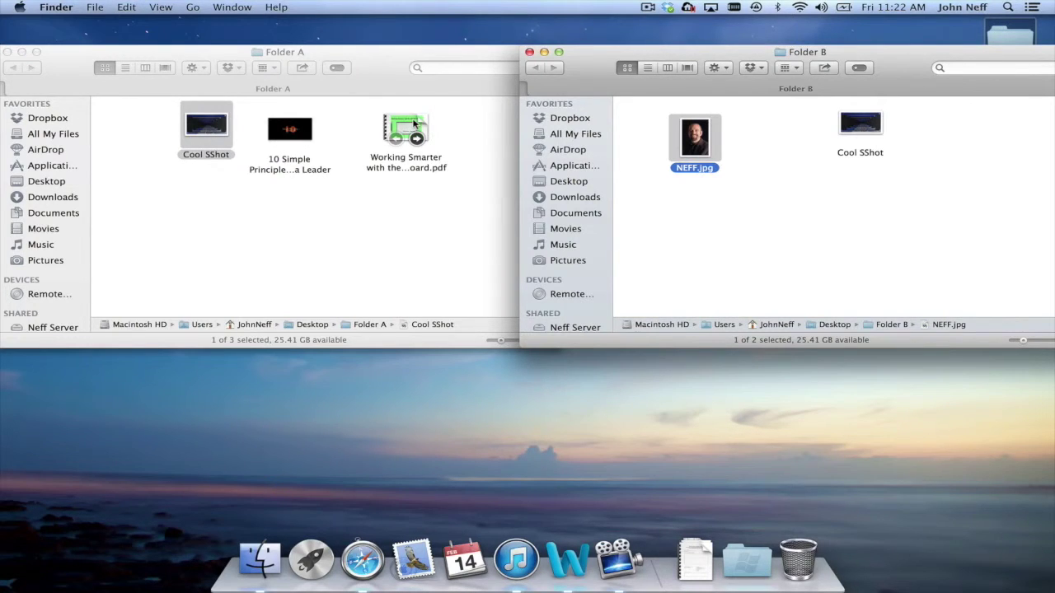
drag(416, 136, 760, 189)
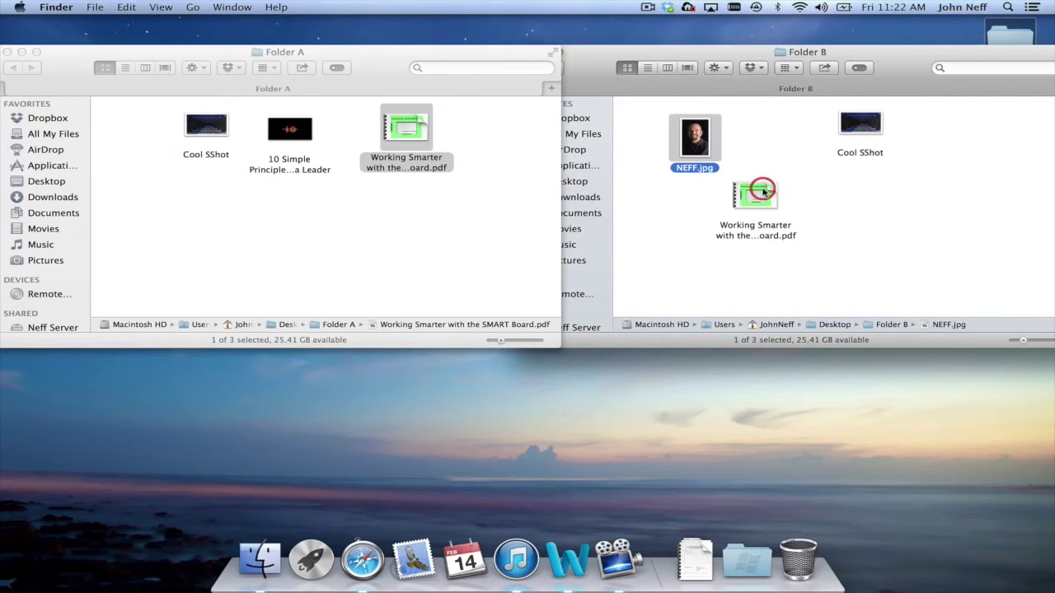
mouse_move(414, 138)
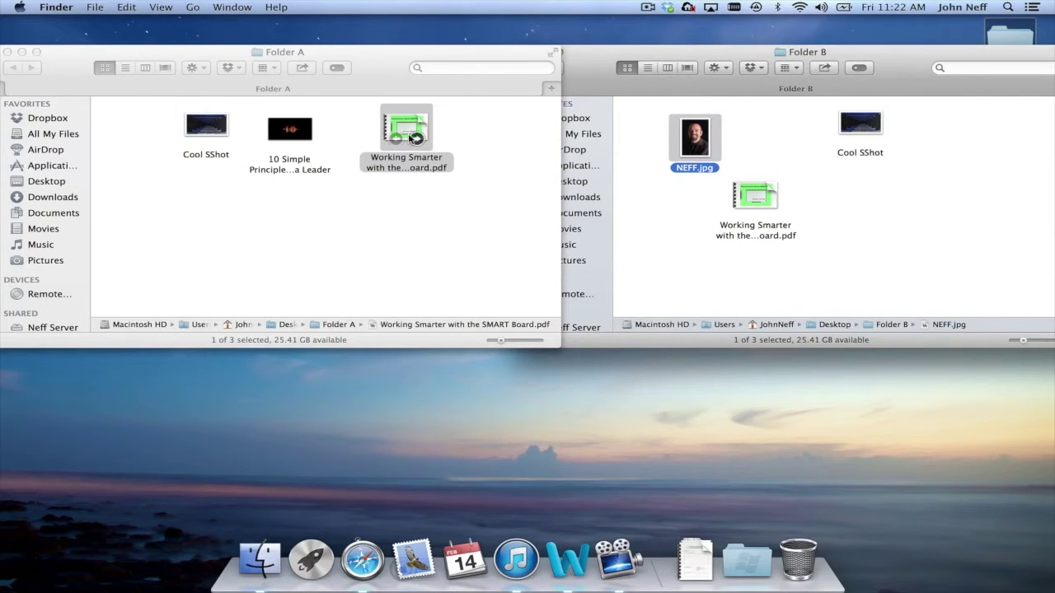